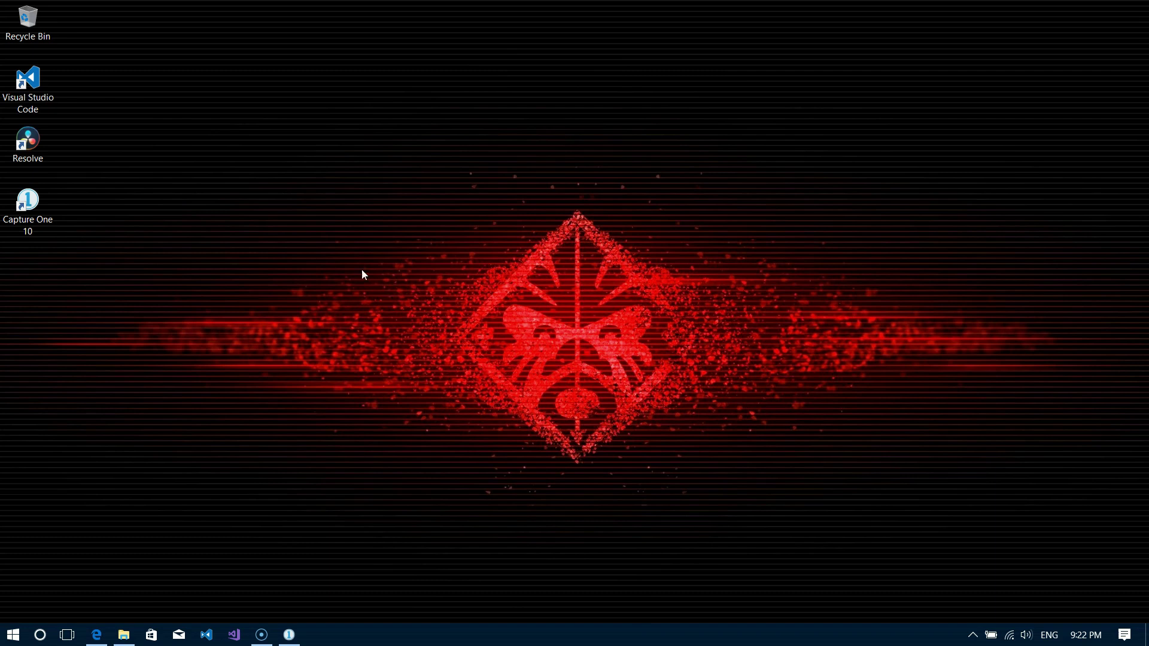
Step: Restore the Capture One 10 window from the taskbar to show the empty catalog with 0 images
left_click(289, 634)
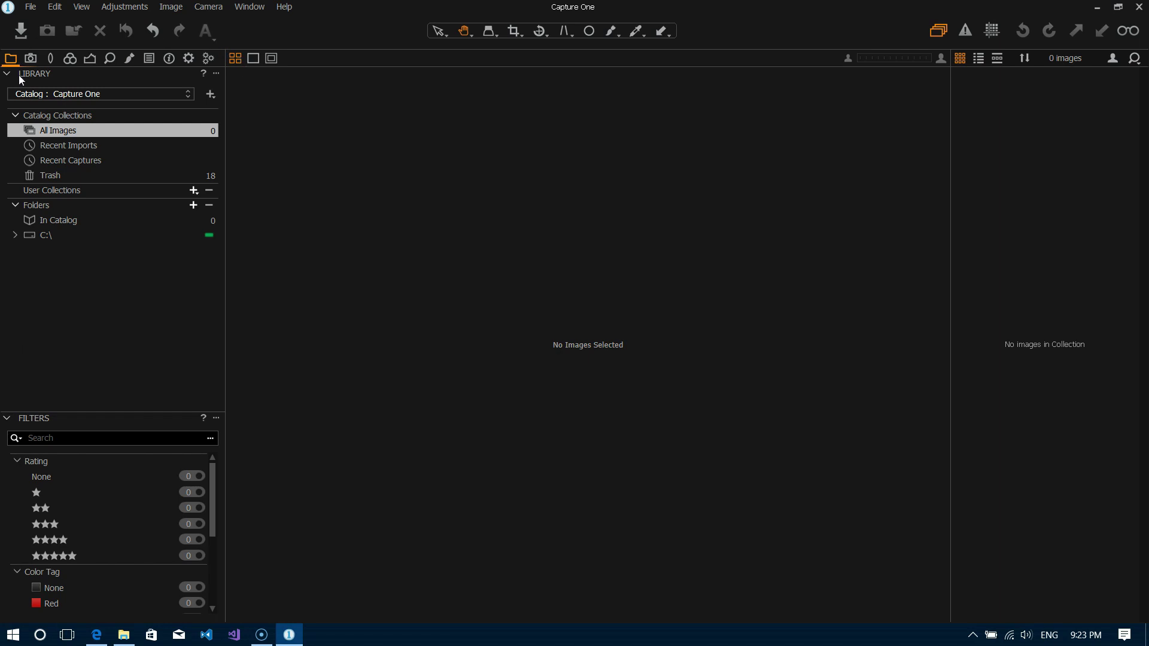
left_click(55, 6)
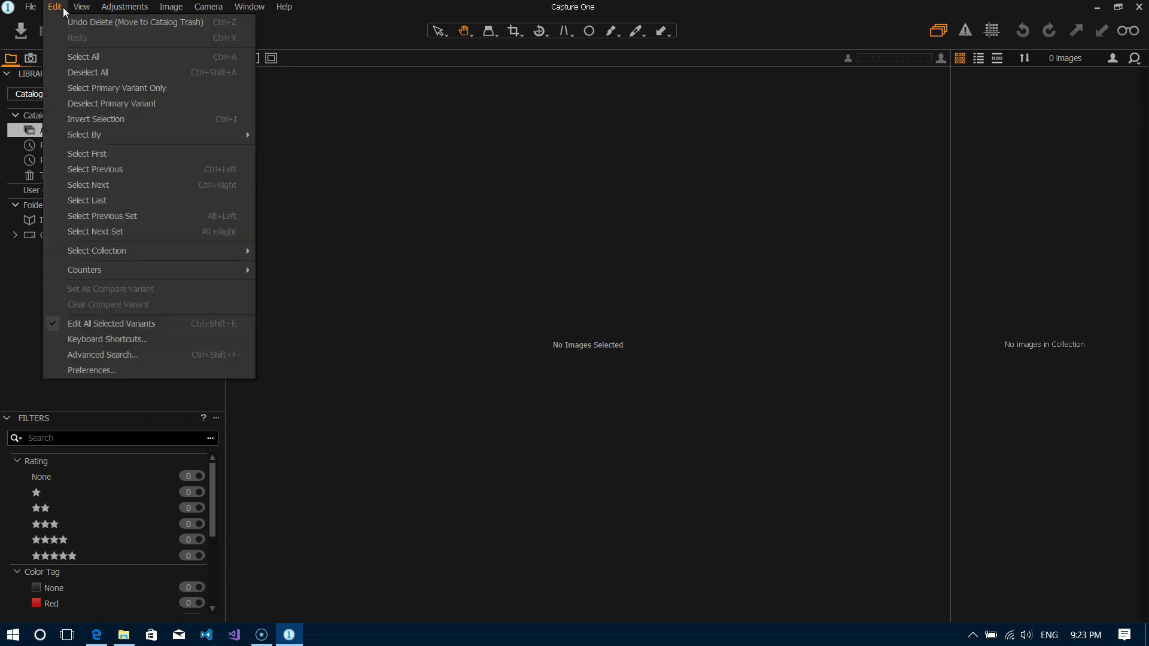
left_click(83, 7)
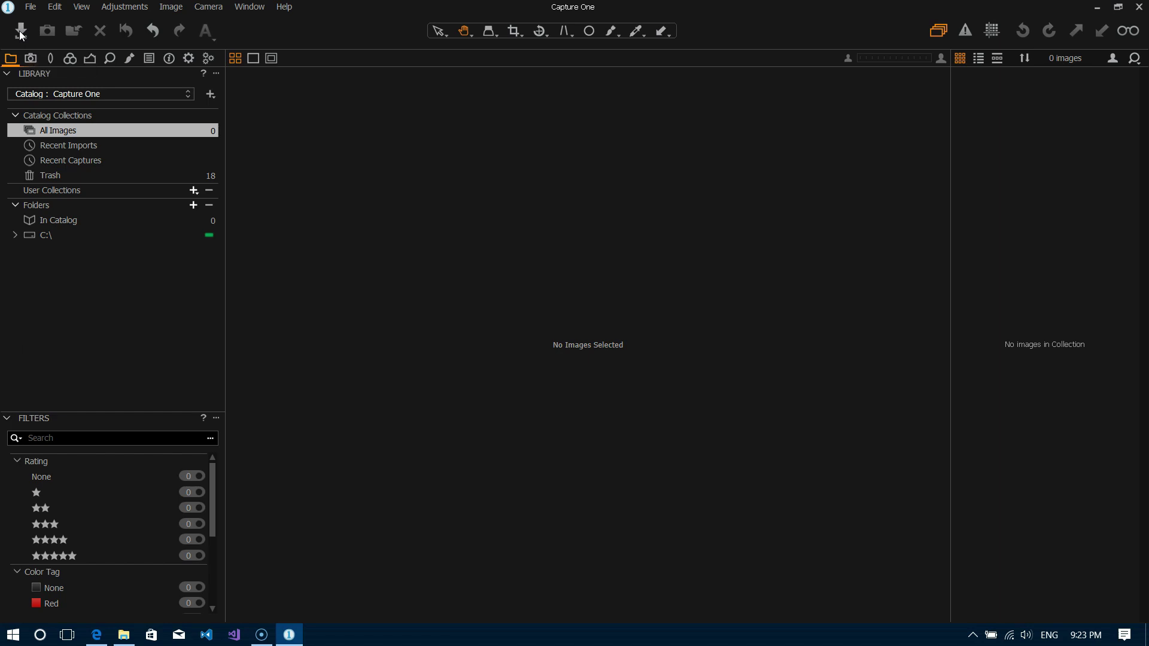
Step: Open the Import Images dialog via File > Import Images, showing six 2017 photos, and shift it down-right
left_click(33, 8)
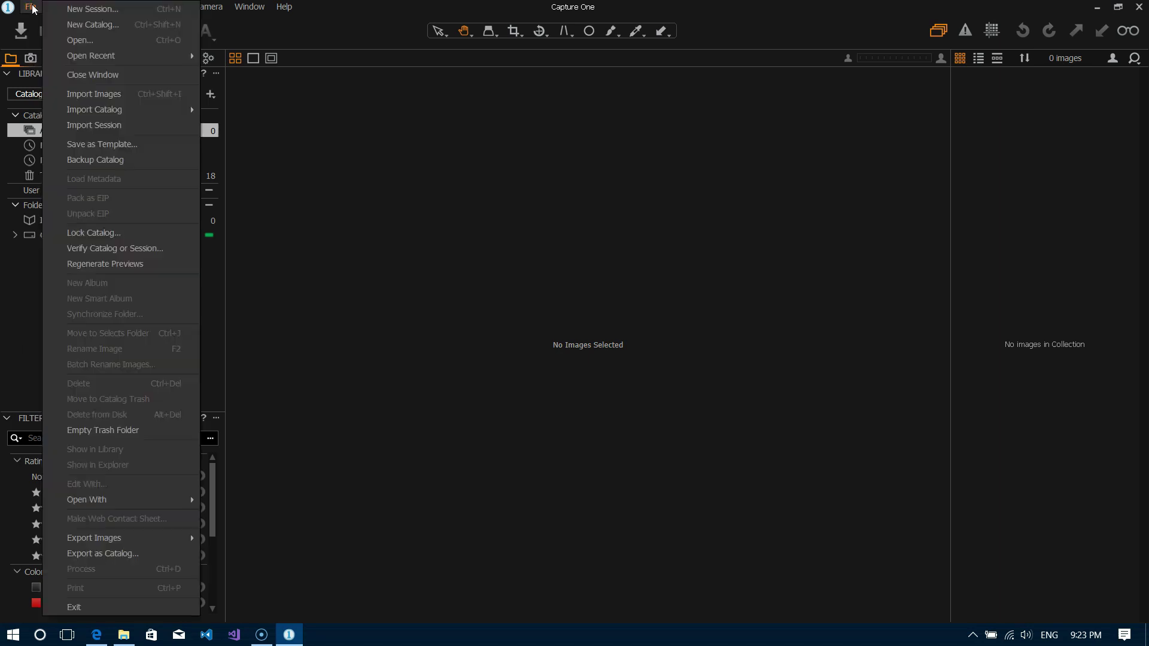
left_click(113, 95)
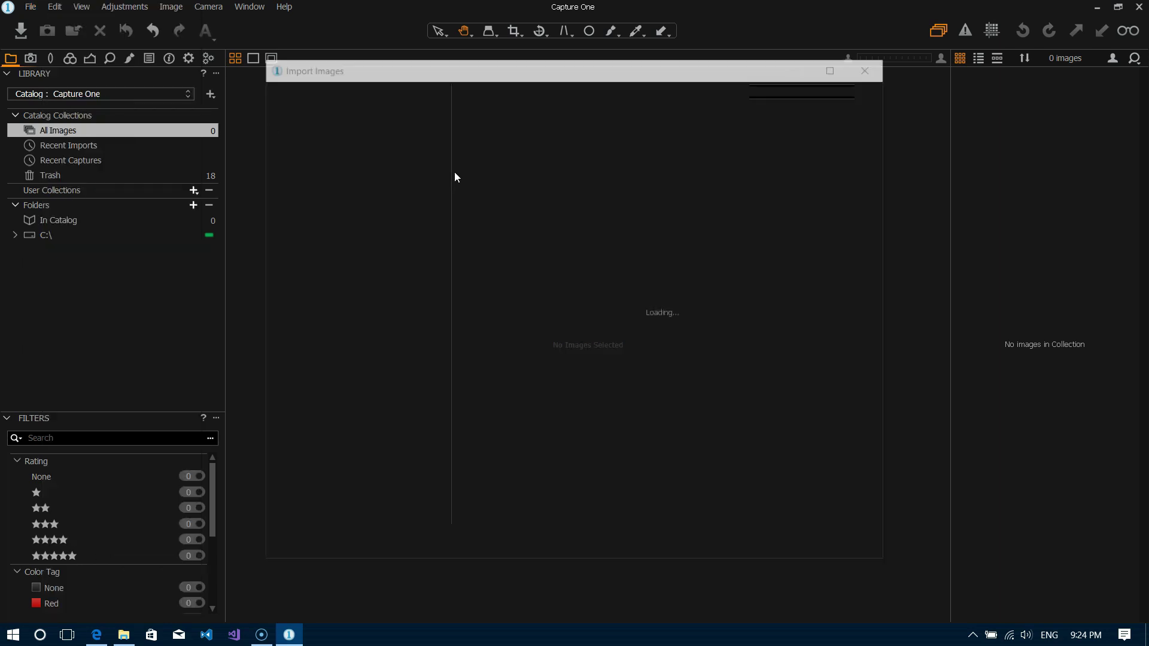
left_click_drag(436, 71, 439, 97)
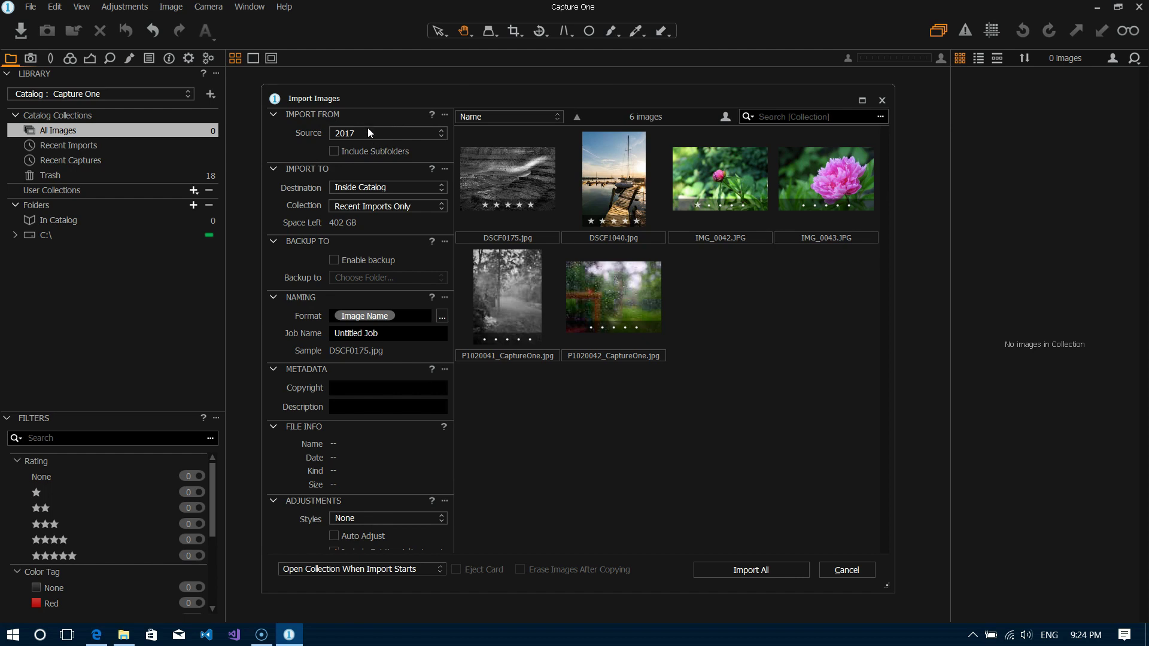
left_click_drag(347, 99, 347, 90)
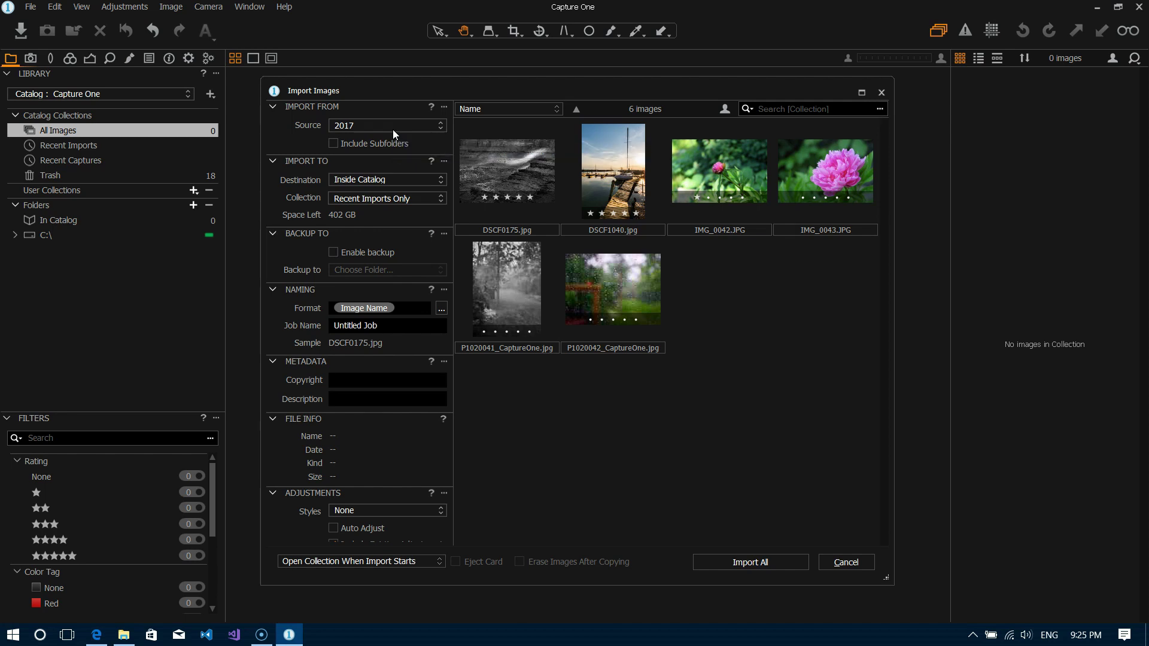
Step: Check the Source choices without changing them, then list the Destination options under Import To
left_click(421, 129)
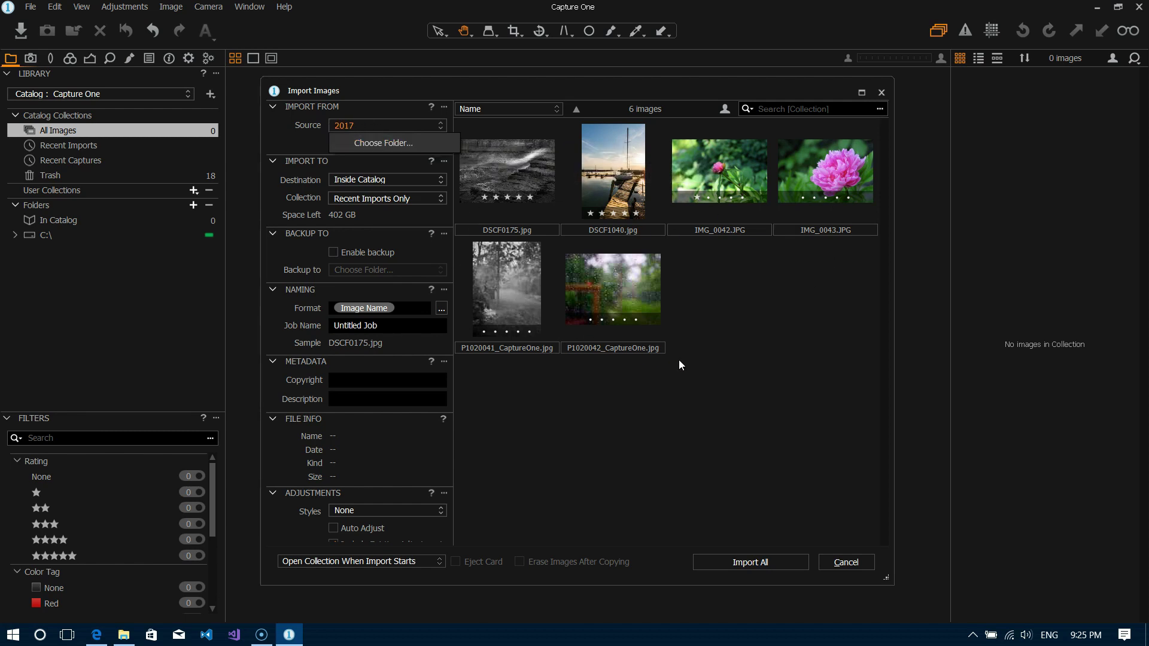
left_click(279, 146)
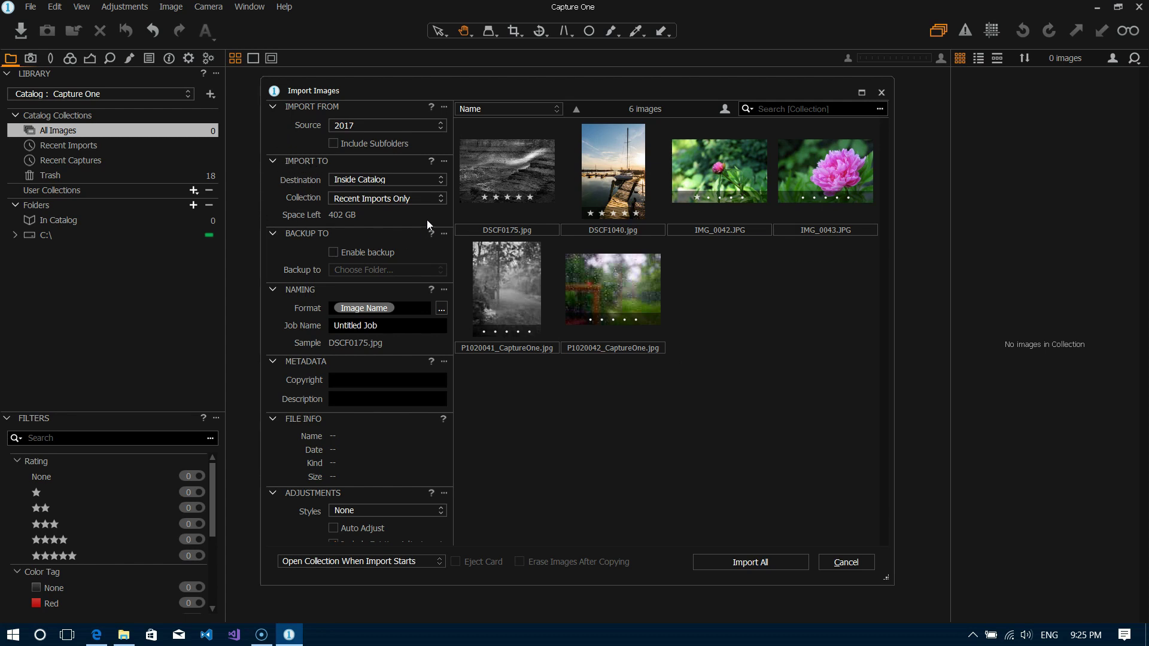
left_click(417, 179)
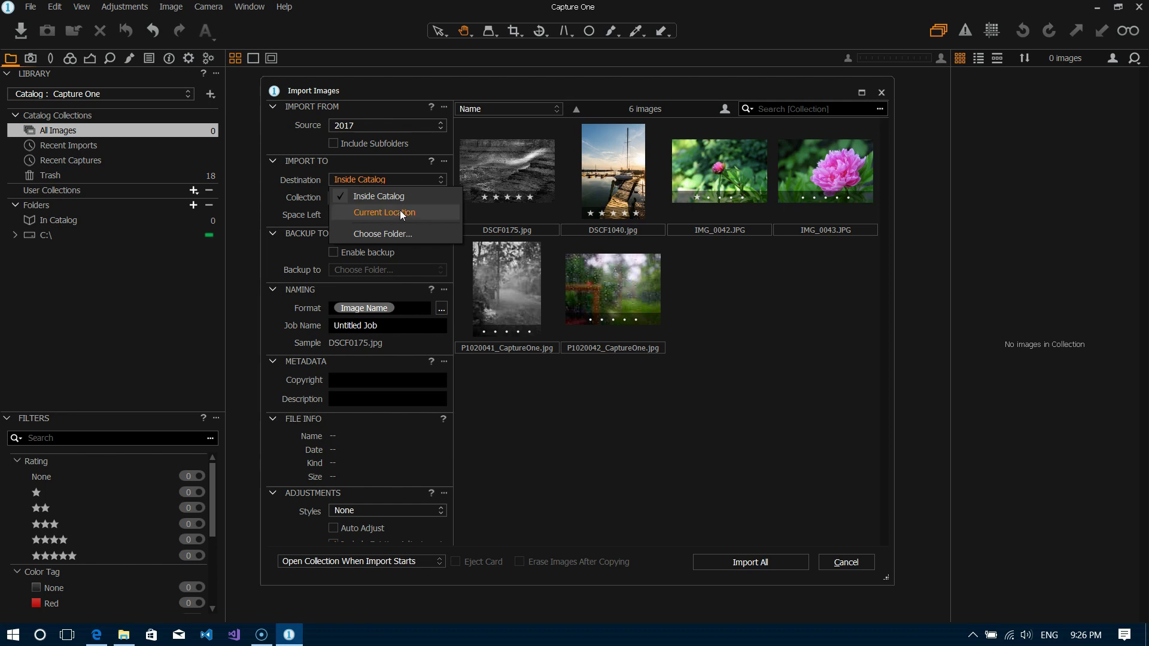
Step: Choose Current Location as the import destination so the six photos stay in place
left_click(438, 214)
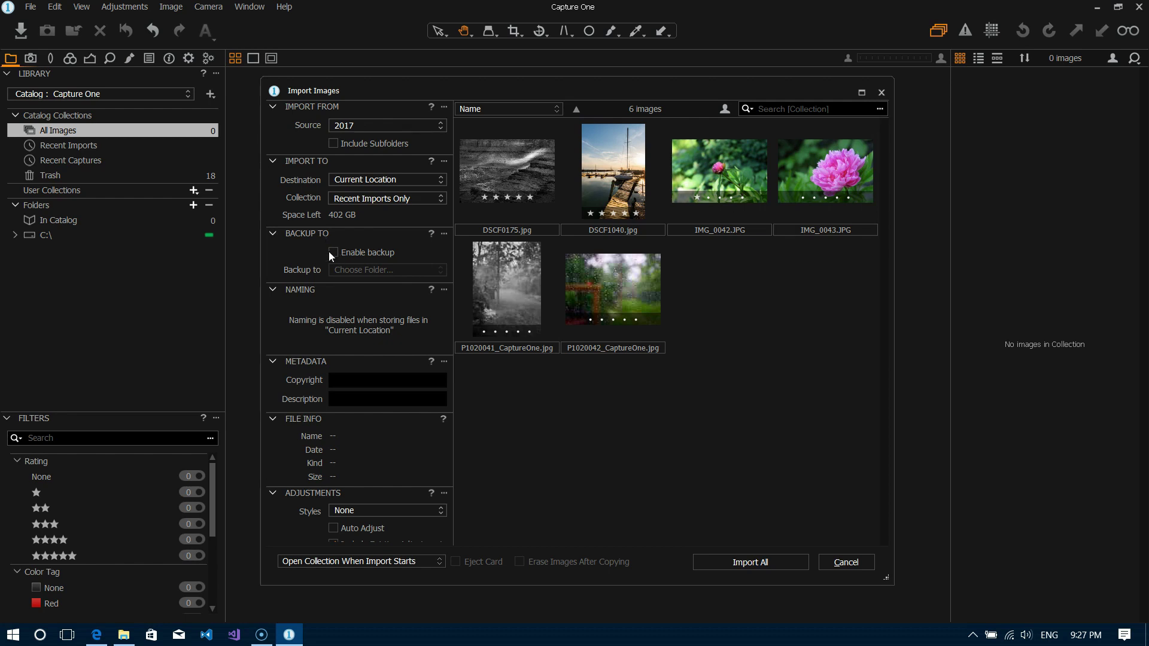
left_click(333, 253)
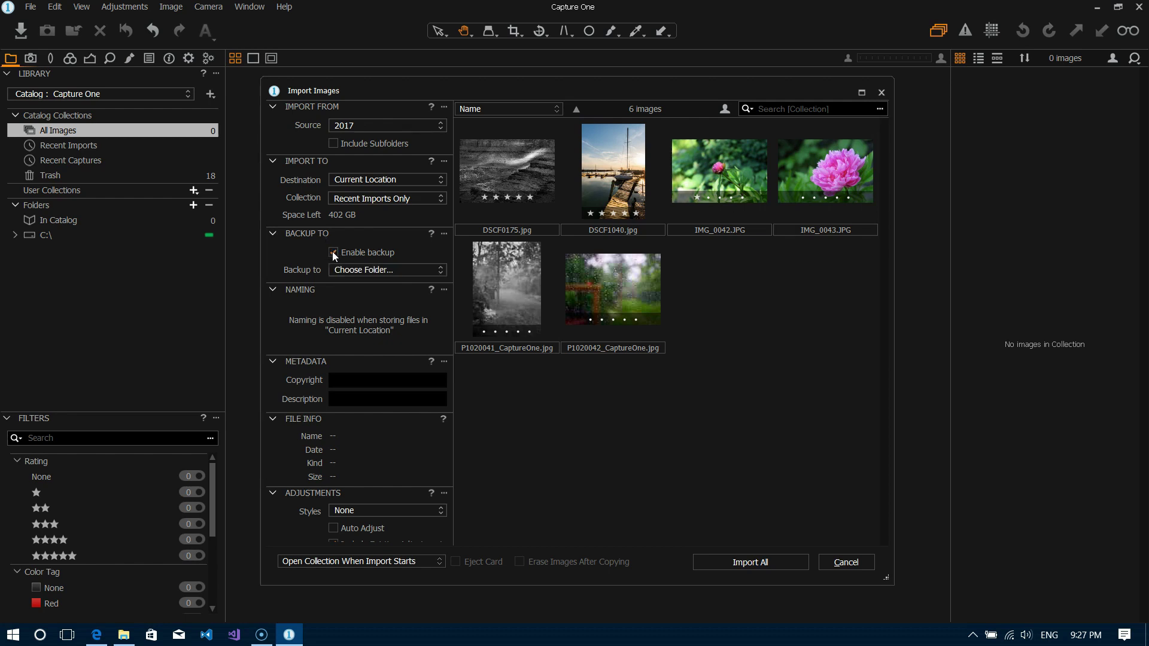
left_click(386, 270)
left_click(381, 290)
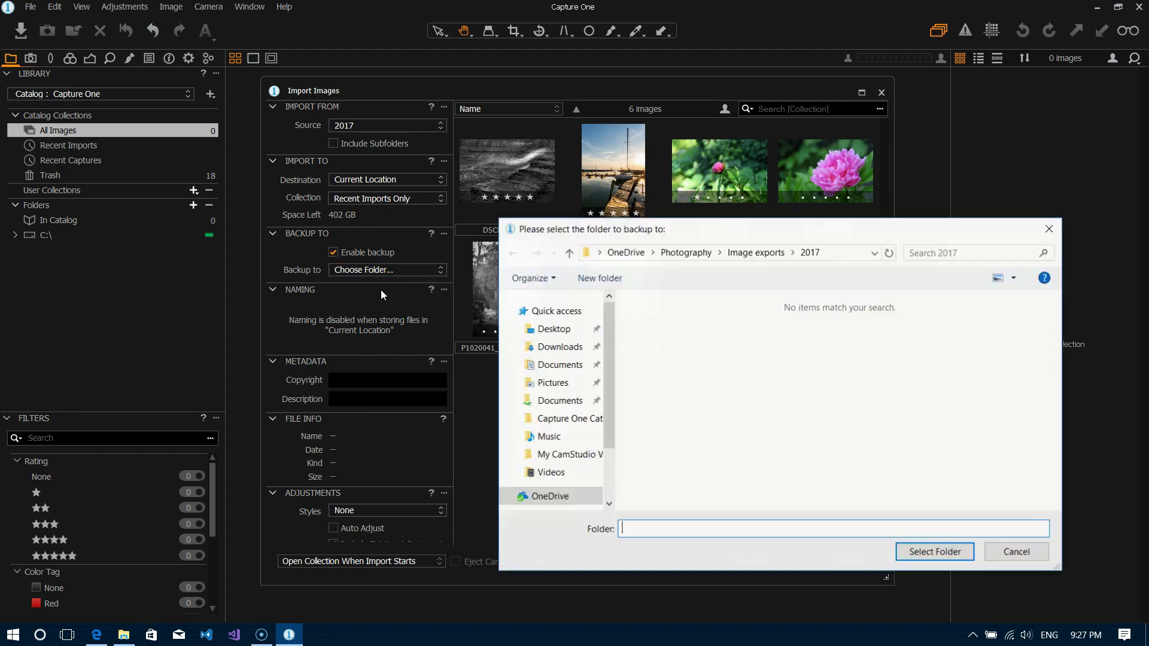
scroll(599, 376, "down", 3)
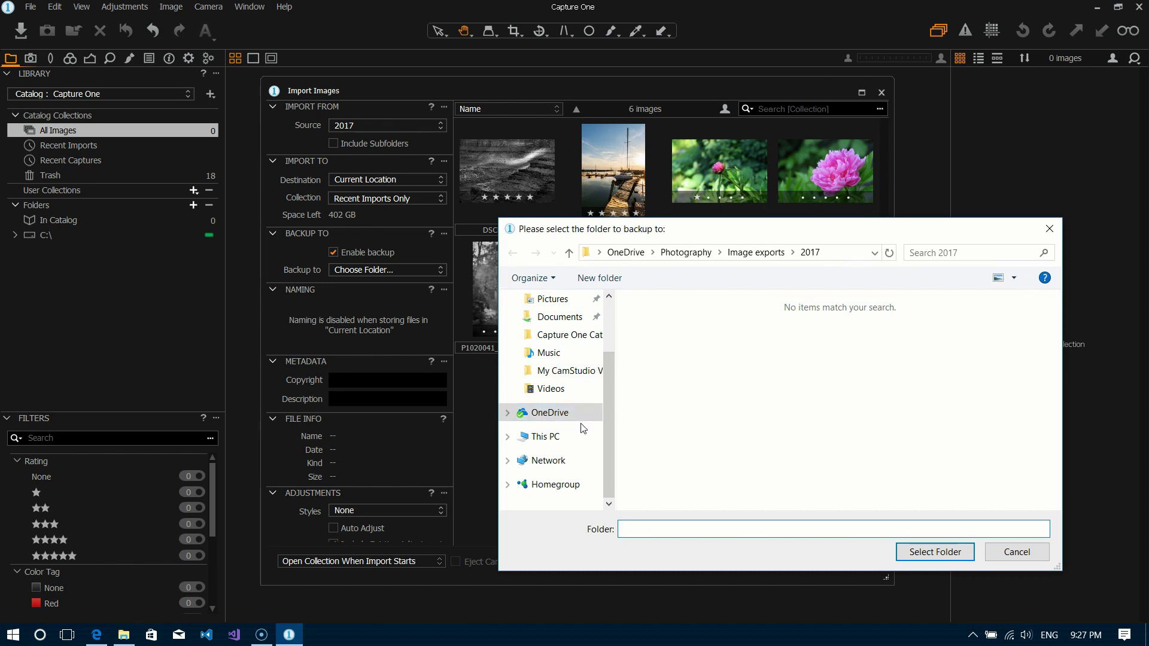
left_click(1018, 555)
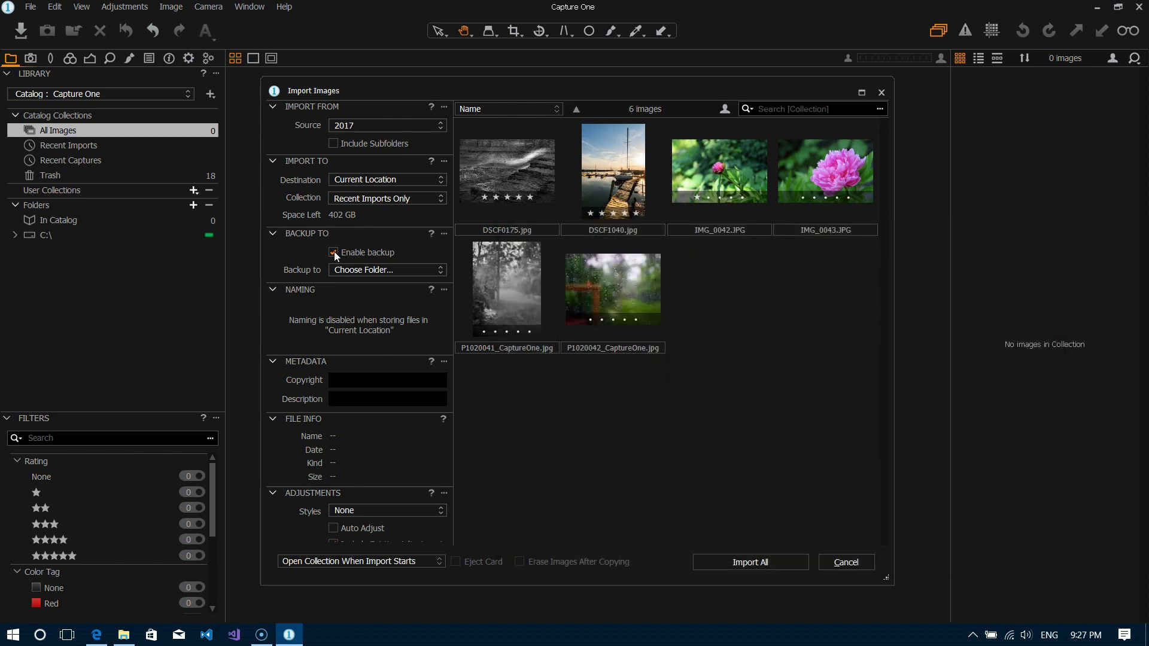
left_click(334, 253)
Step: Switch the import destination back to Inside Catalog, restoring the DSCF0175.jpg sample file name
left_click(365, 181)
left_click(364, 189)
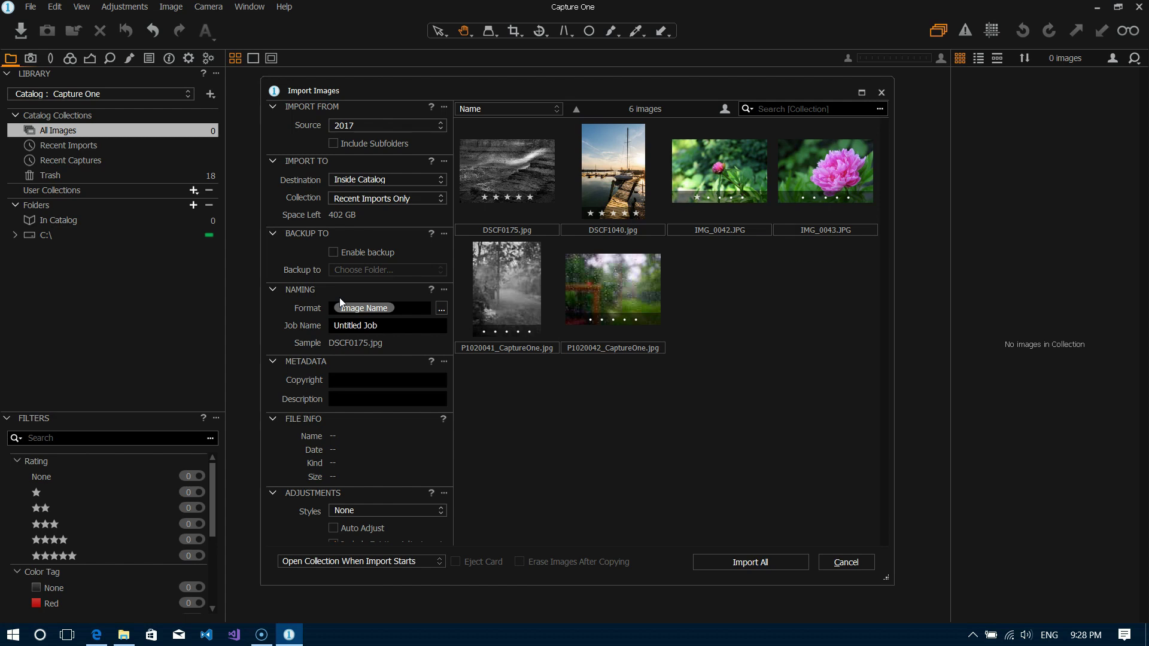
Step: Bring up the Naming Format window with the Image Name preset and scroll through its tokens
left_click(442, 309)
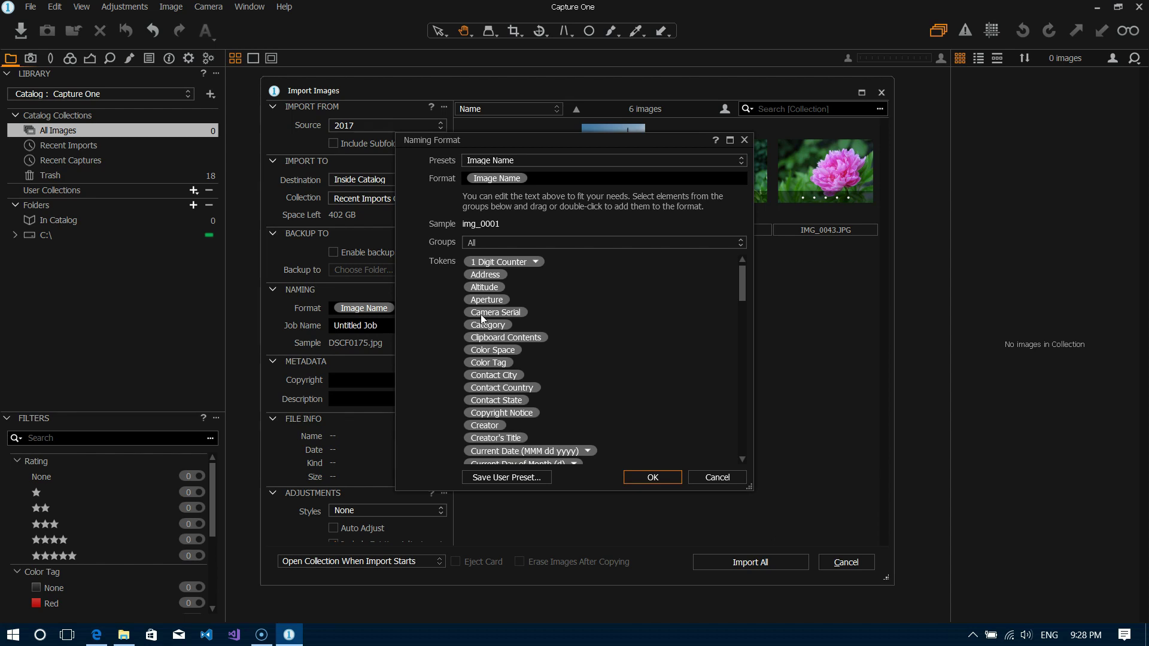
scroll(480, 314, "down", 3)
scroll(480, 315, "down", 4)
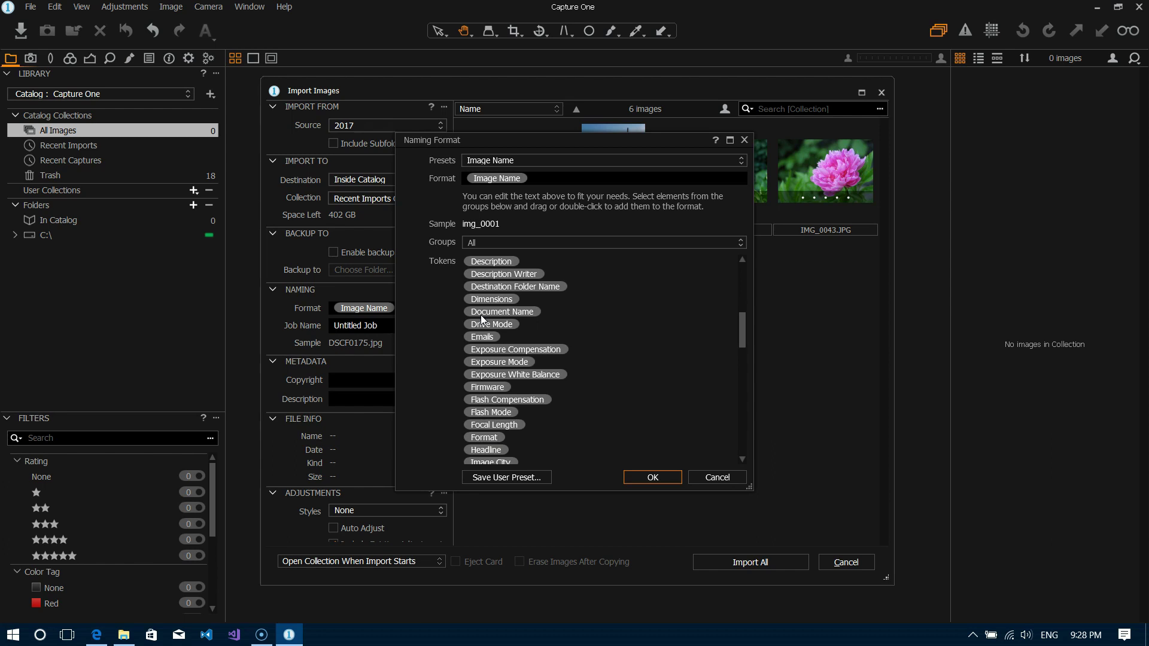
scroll(481, 314, "up", 2)
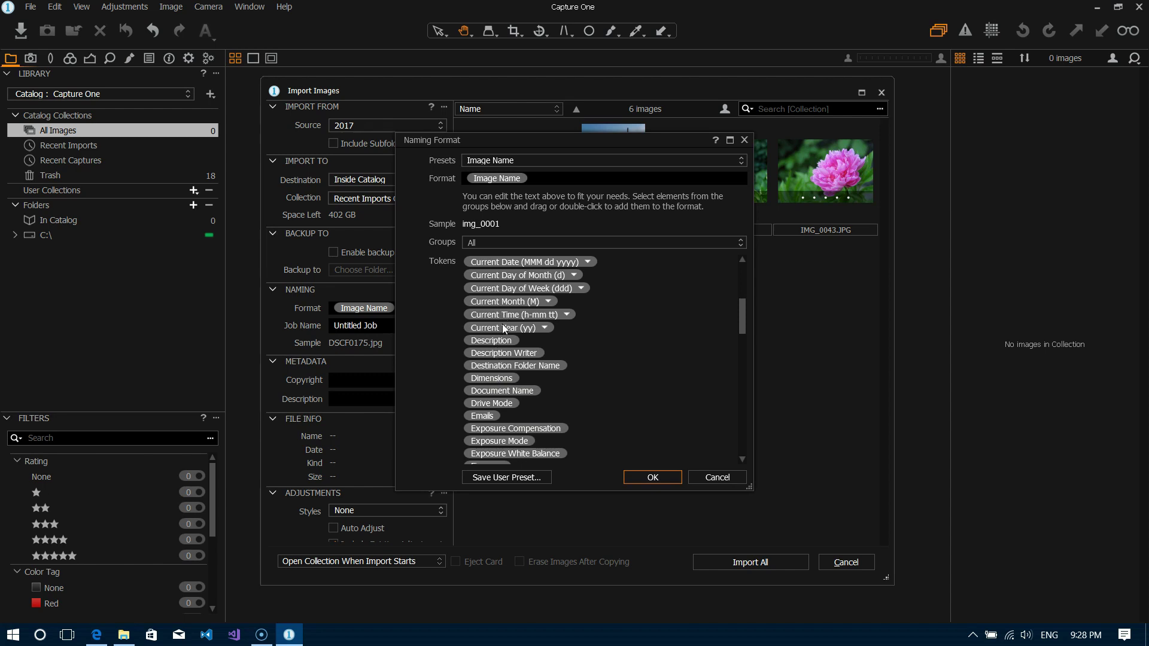
scroll(502, 329, "down", 2)
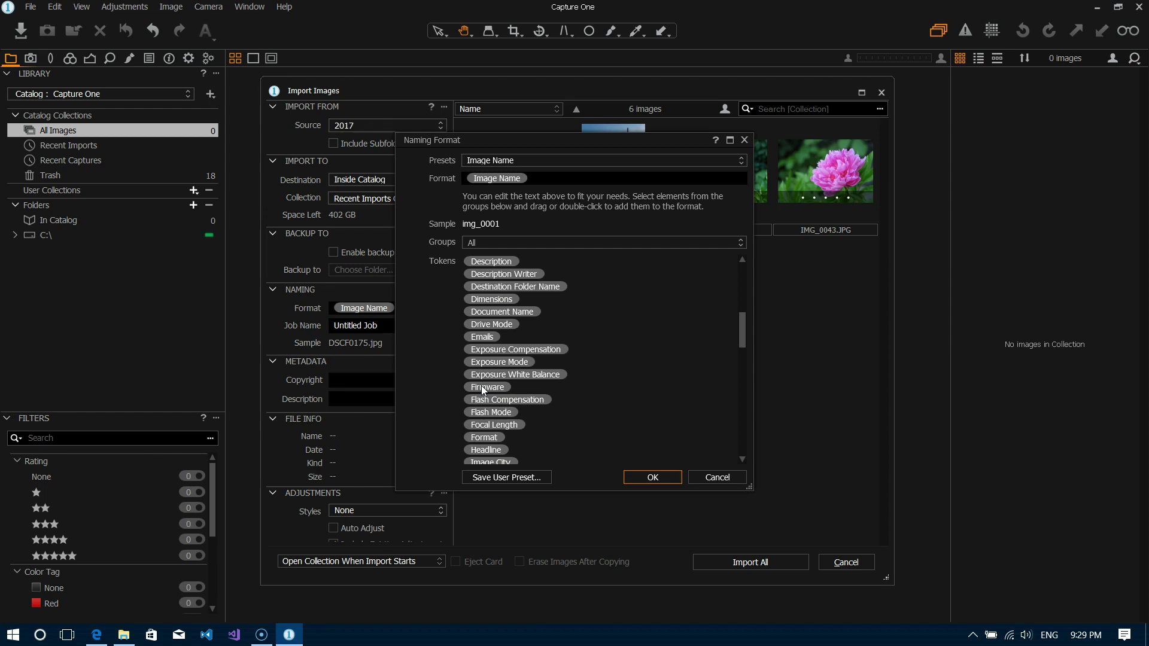
Step: Cancel the Naming Format window and set the import destination to Current Location again
left_click(729, 481)
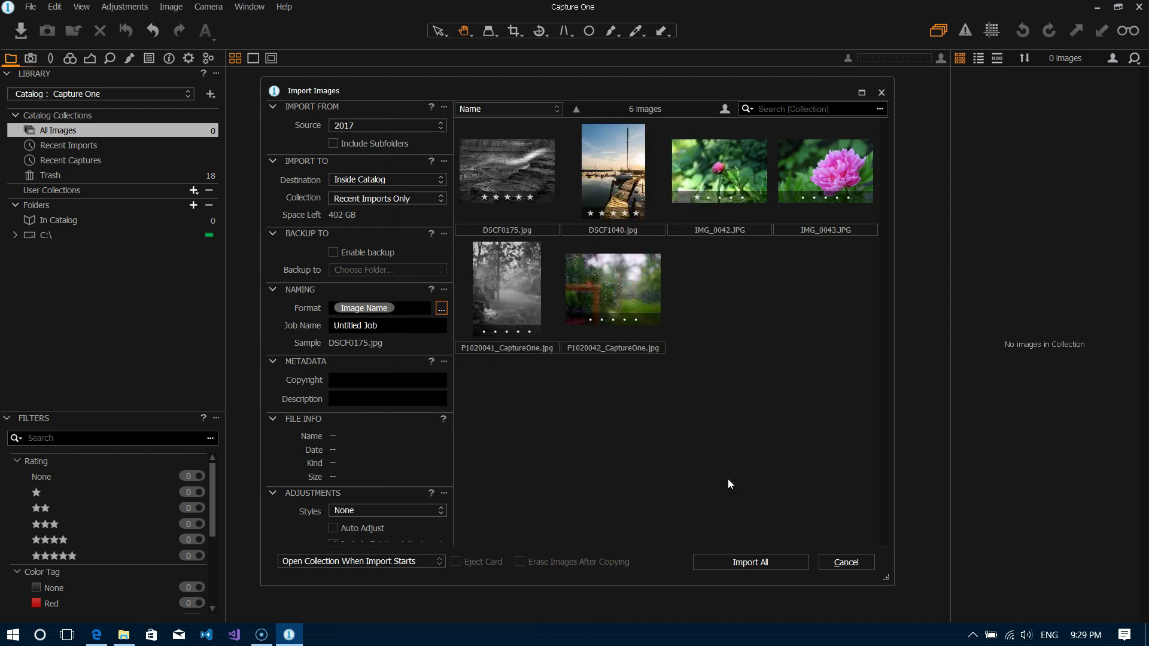
left_click(389, 179)
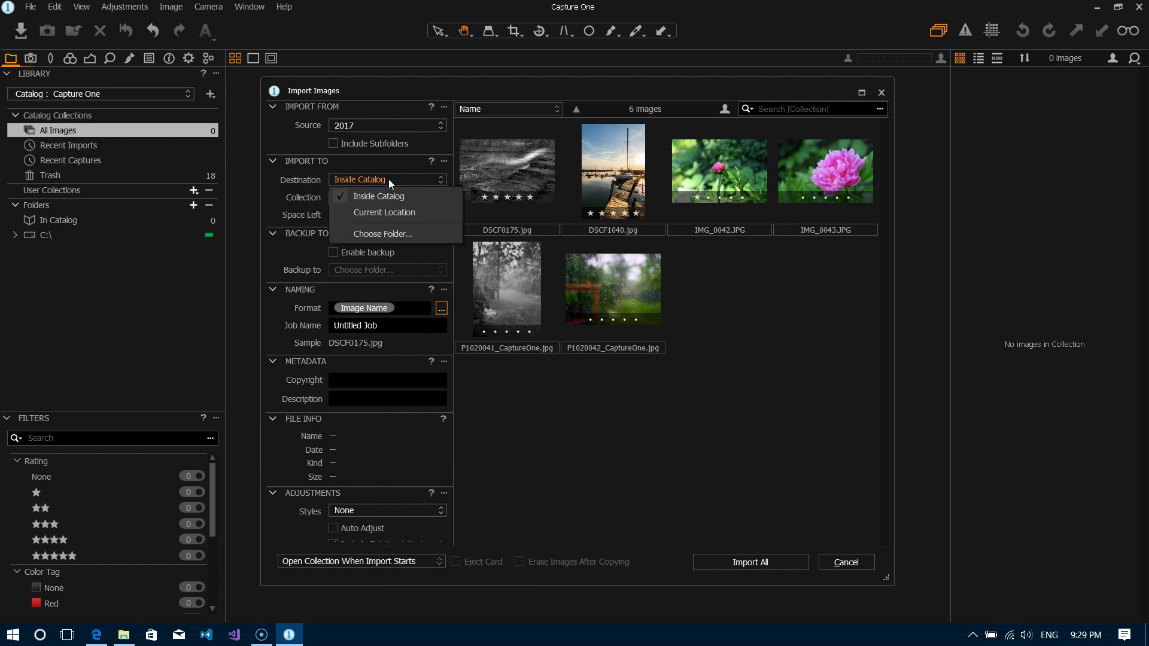
left_click(389, 215)
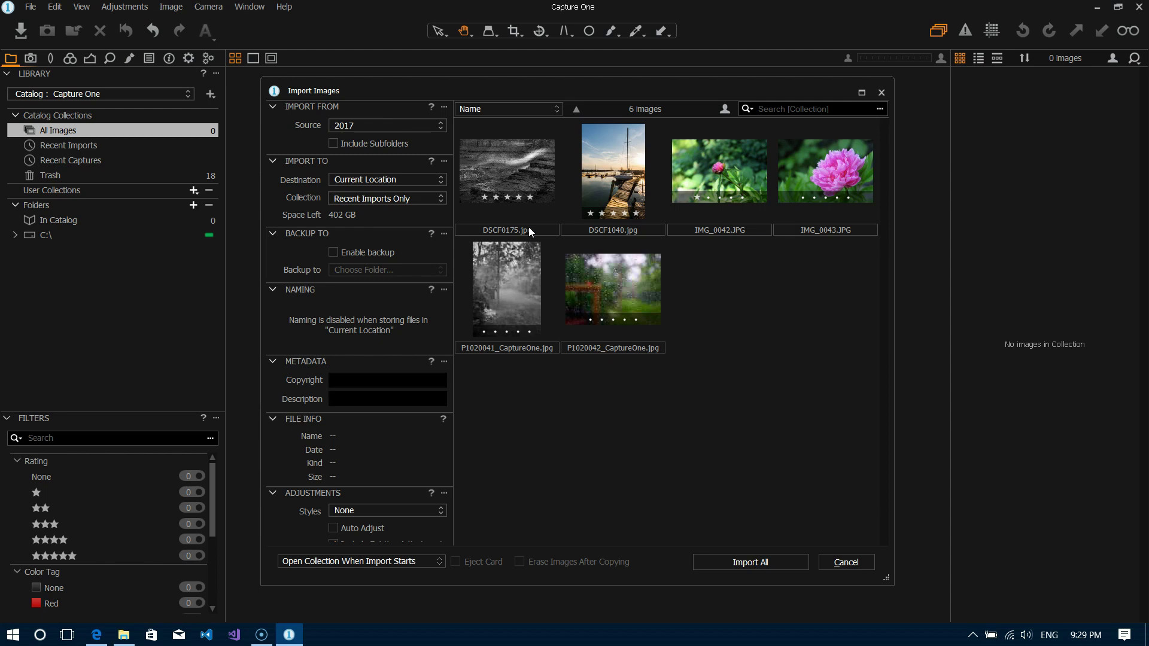
Step: Select only the DSCF0175.jpg thumbnail in the Import Images dialog for import
left_click(521, 176)
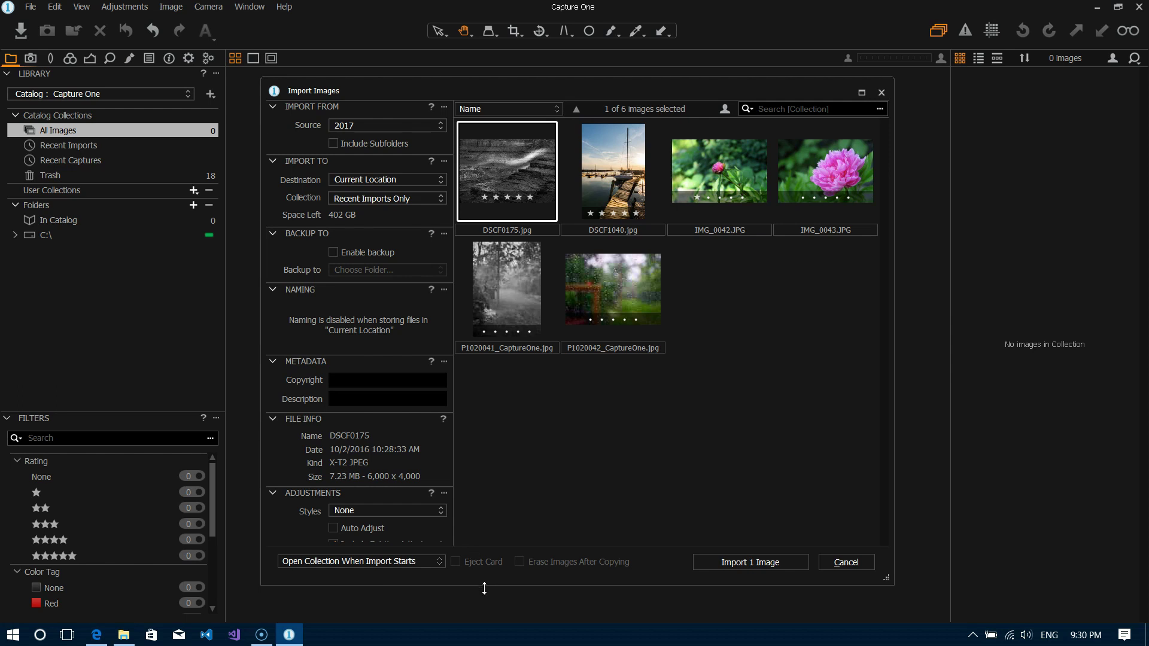
Step: Enlarge the import dialog and browse the Built-in Styles, B&W and Landscape, without applying any
left_click_drag(484, 585, 484, 612)
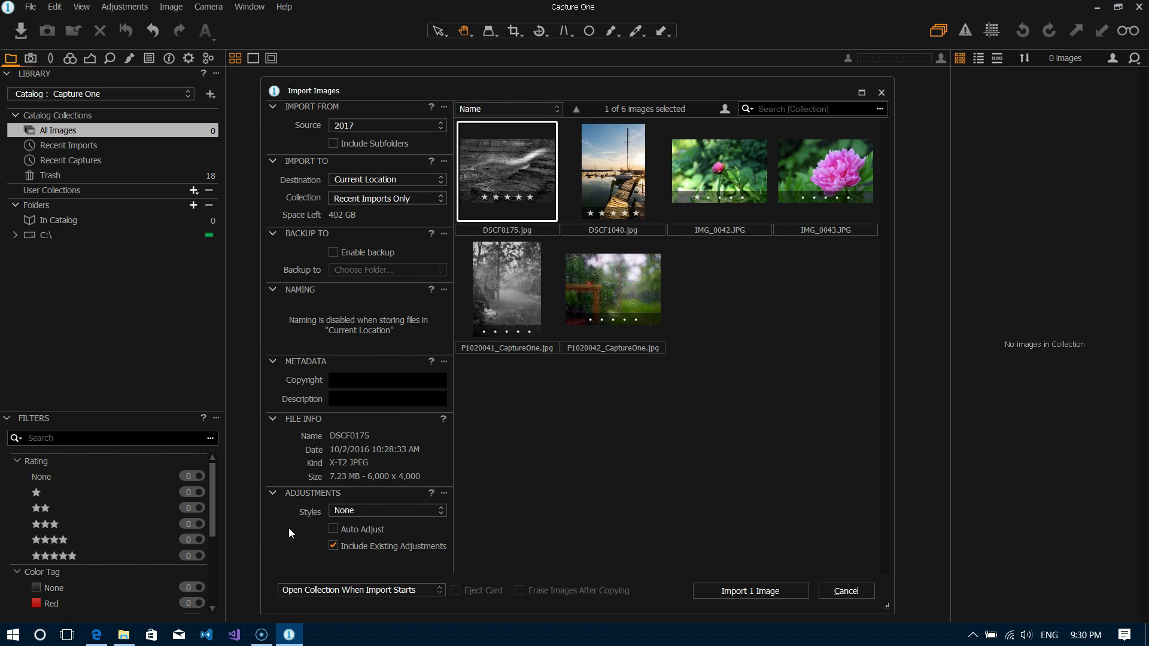
left_click(358, 513)
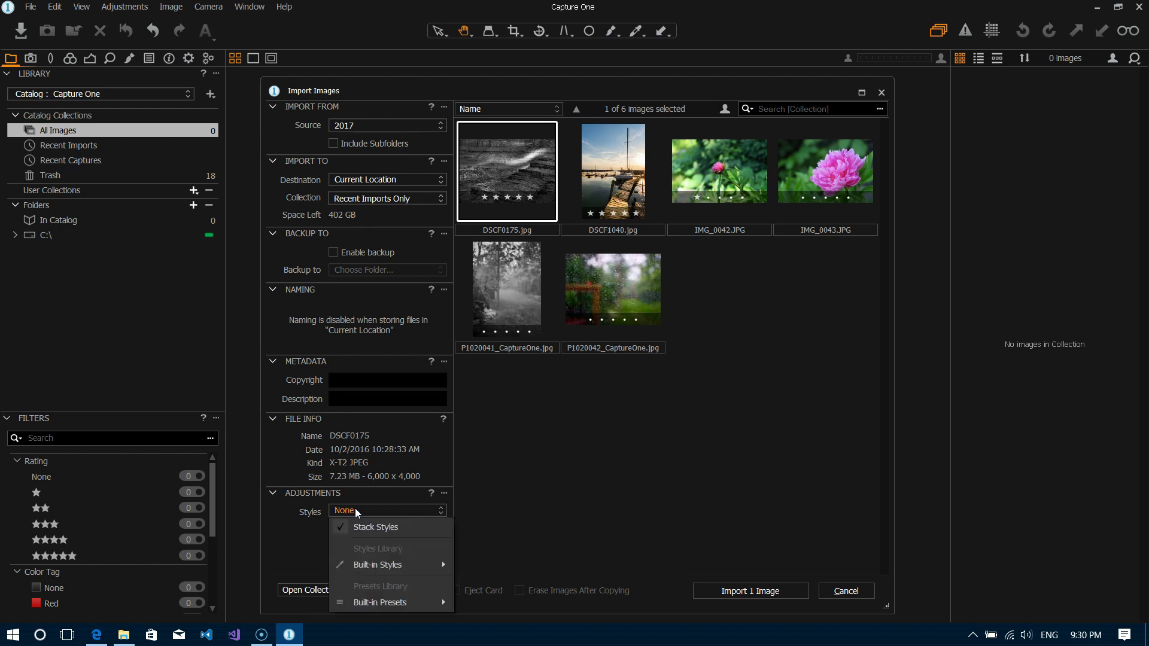
mouse_move(390, 569)
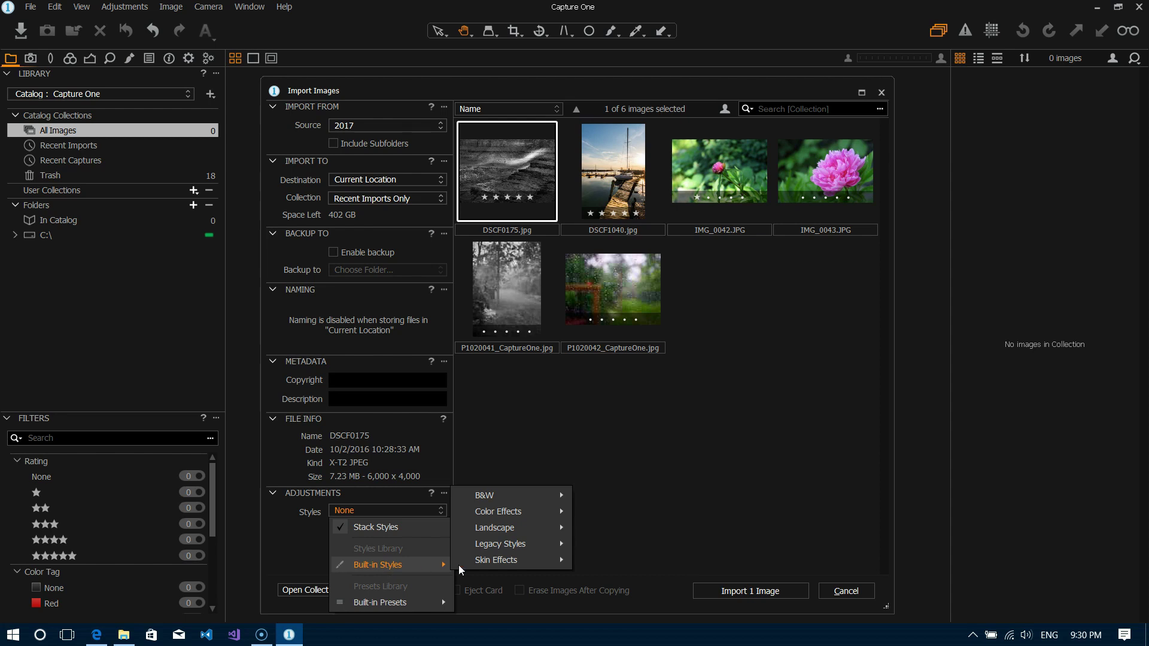
mouse_move(505, 498)
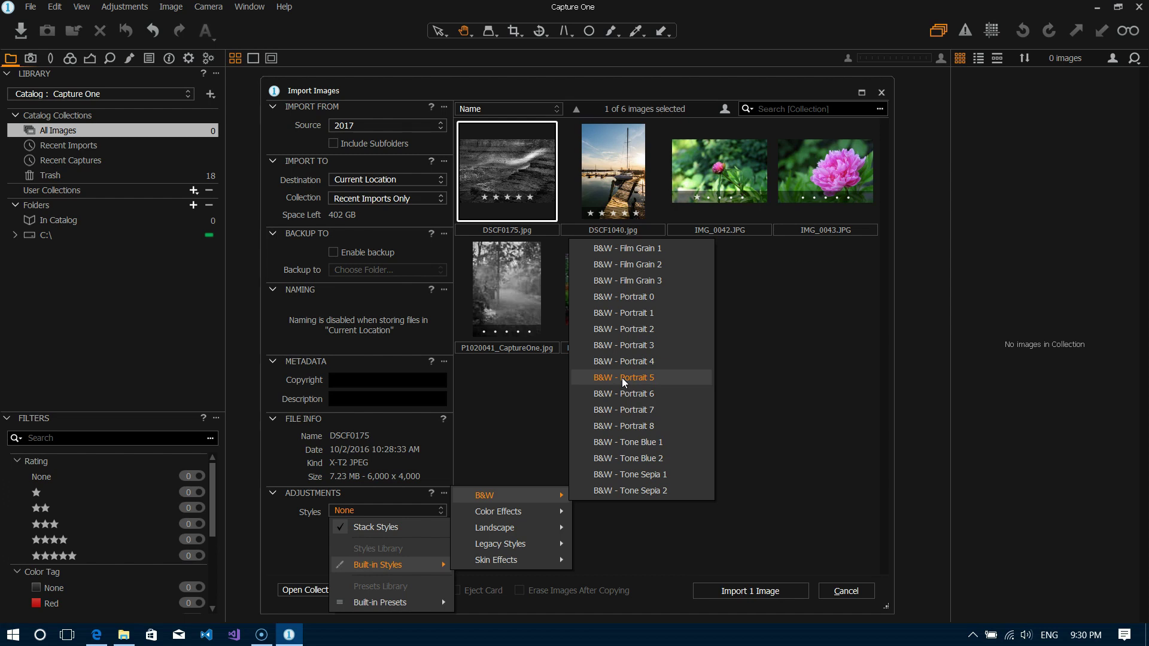
mouse_move(549, 538)
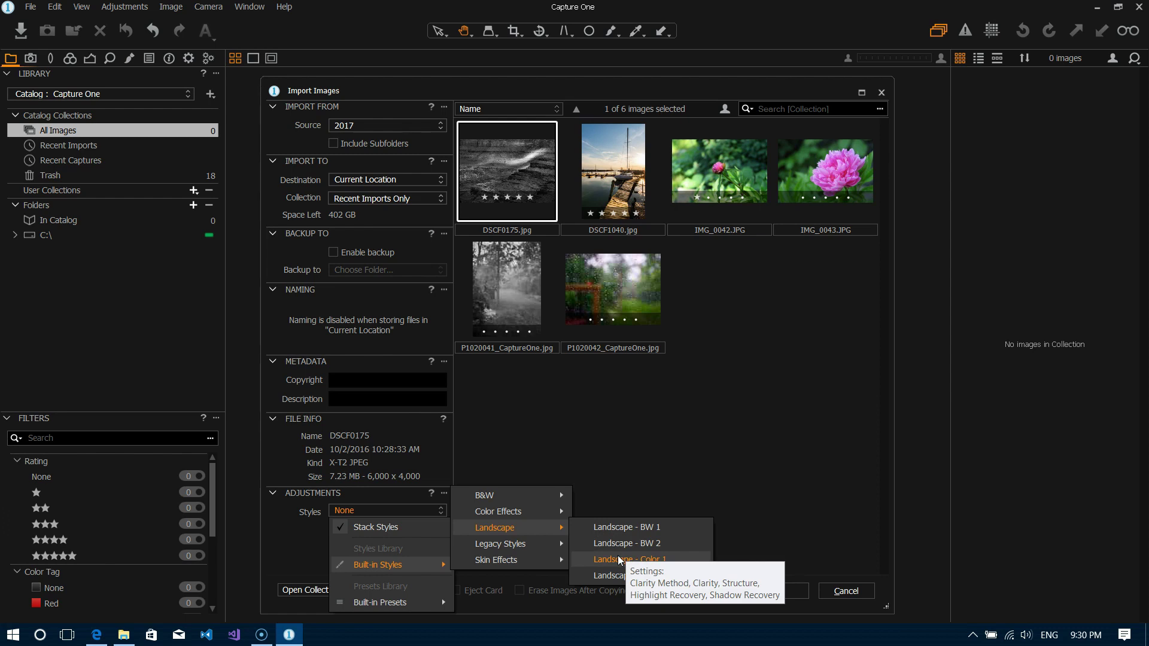
Step: Close the Styles menu so Styles stays None for the DSCF0175.jpg import
left_click(307, 530)
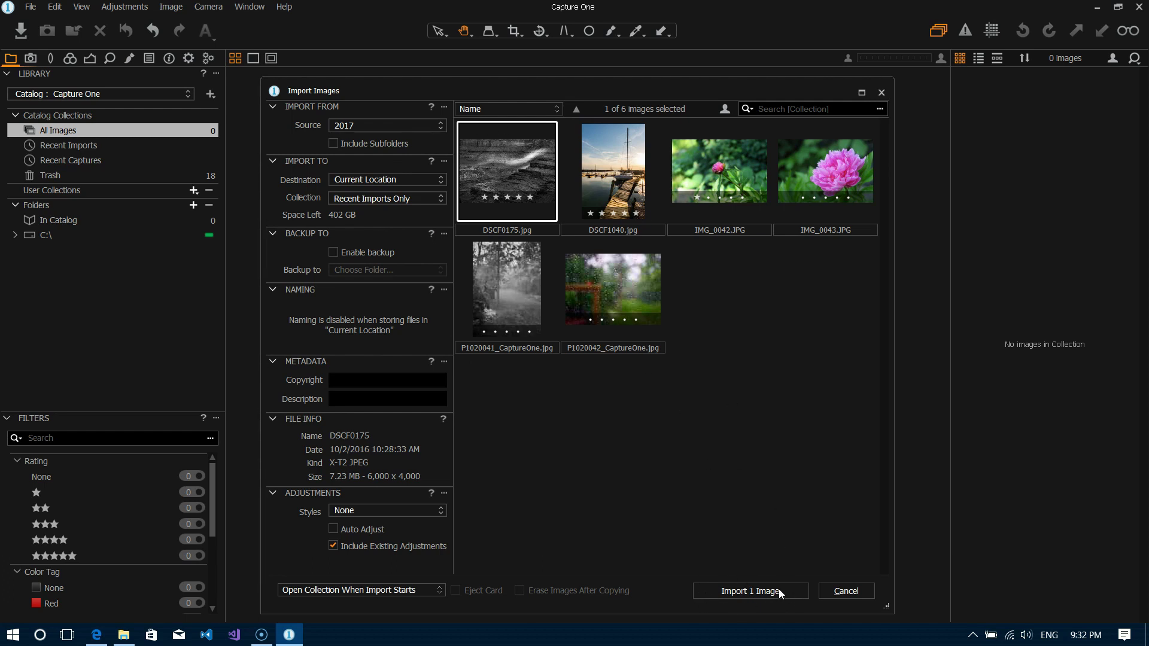
Step: Add DSCF1040 and IMG_0042, then clear and select all six 2017 photos for import
left_click(615, 185, "ctrl")
left_click(707, 175, "ctrl")
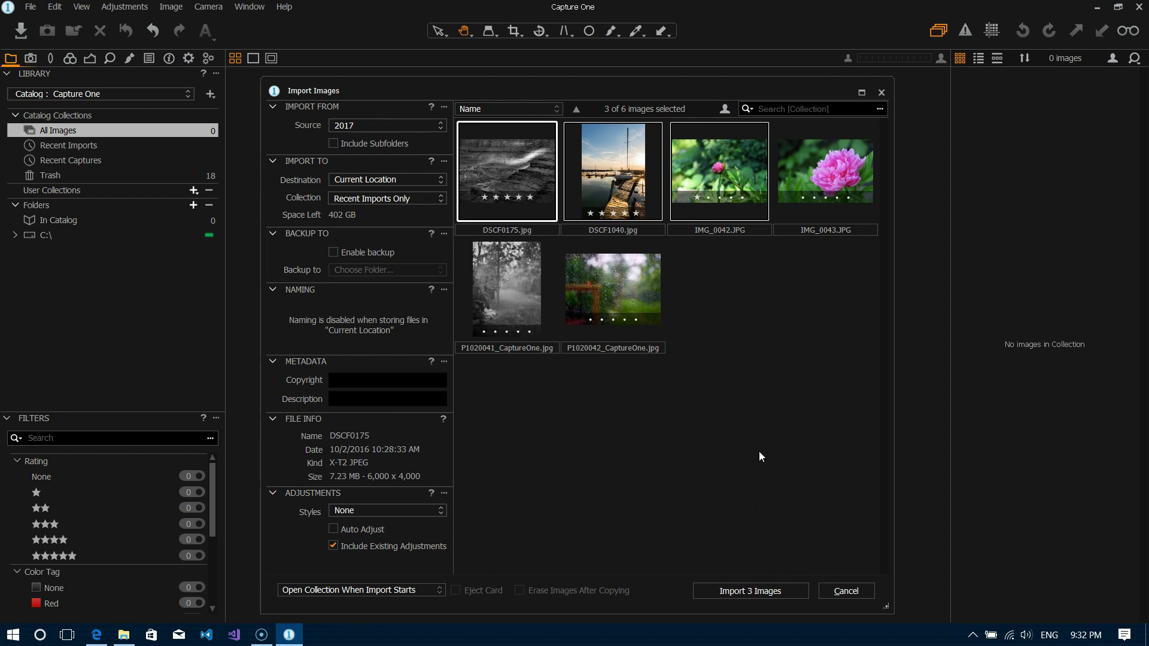
left_click(733, 340)
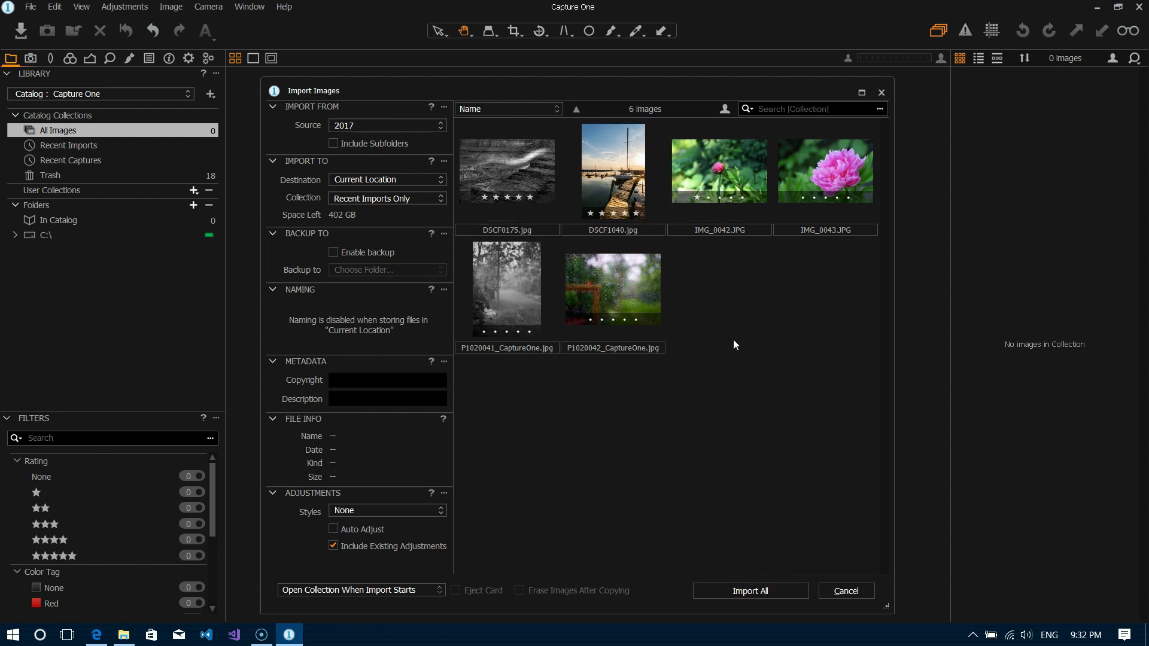
key("ctrl+a")
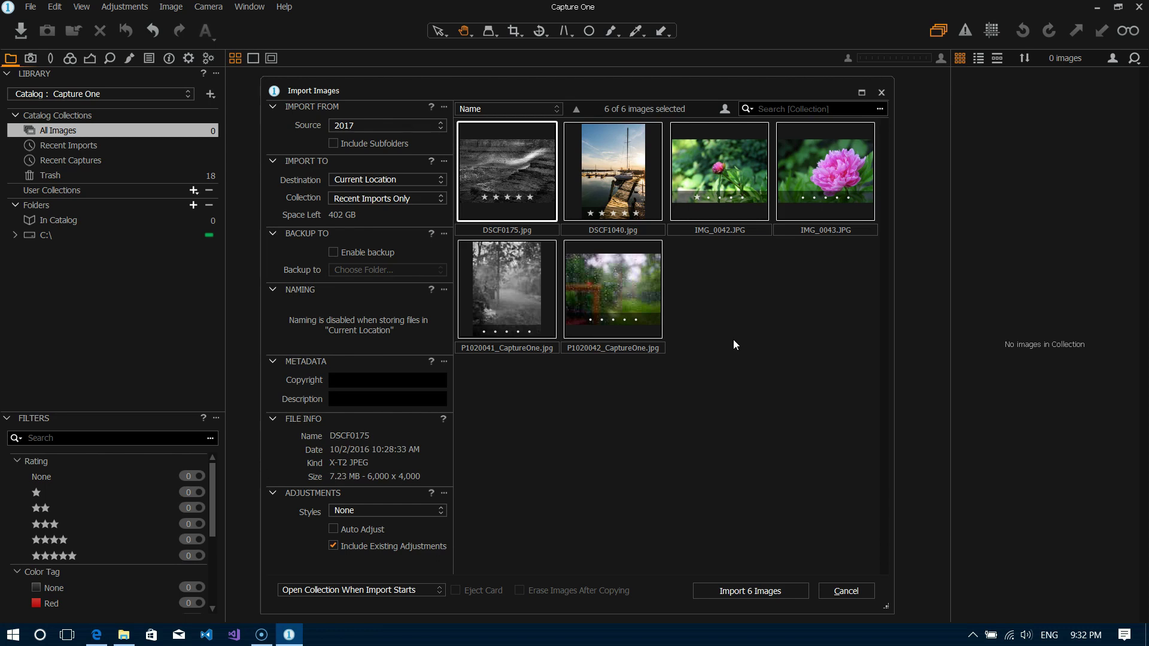
Step: Import the six selected images into the catalog under Recent Imports
left_click(741, 593)
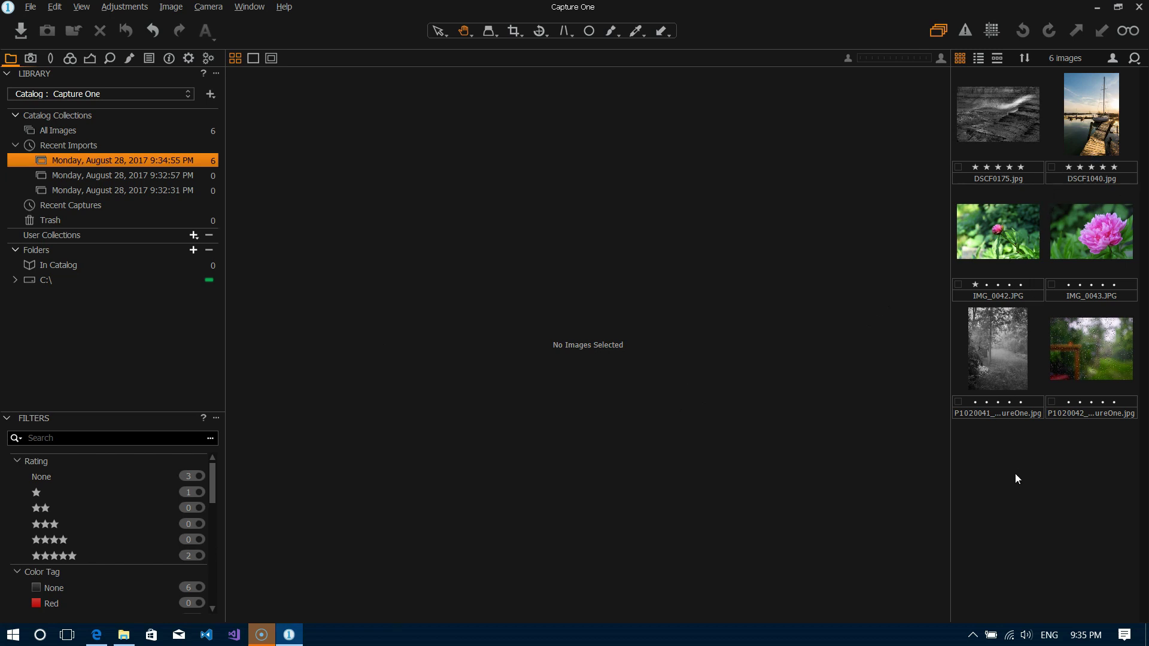
Step: Show the black-and-white canyon shot DSCF0175.jpg in the viewer
left_click(1001, 121)
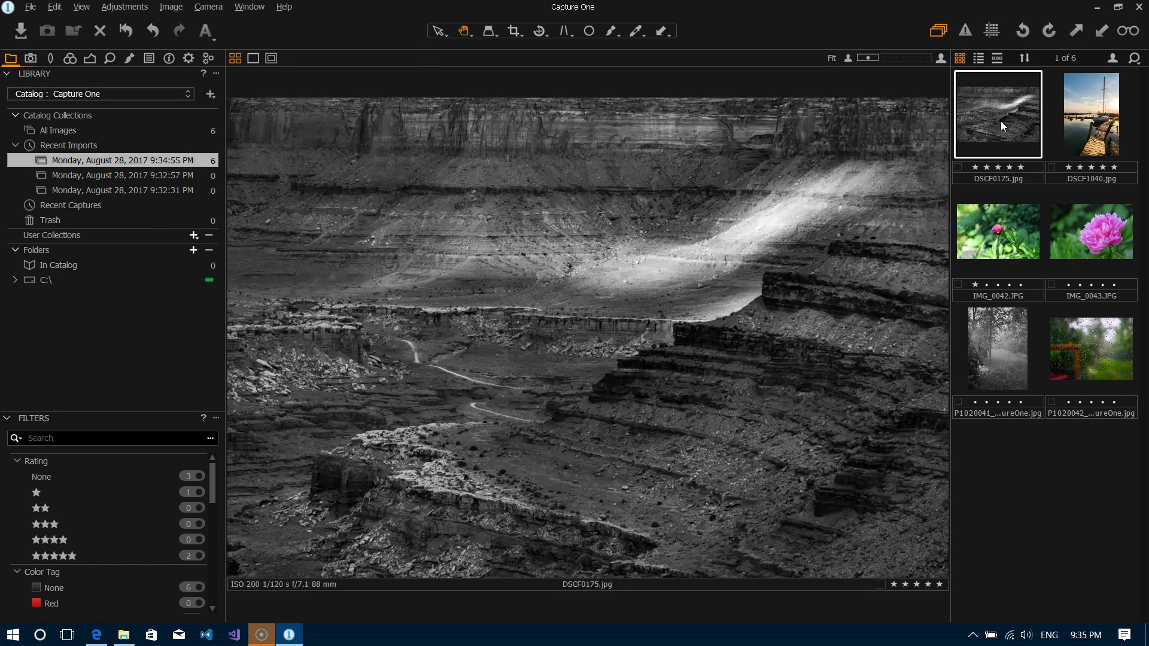